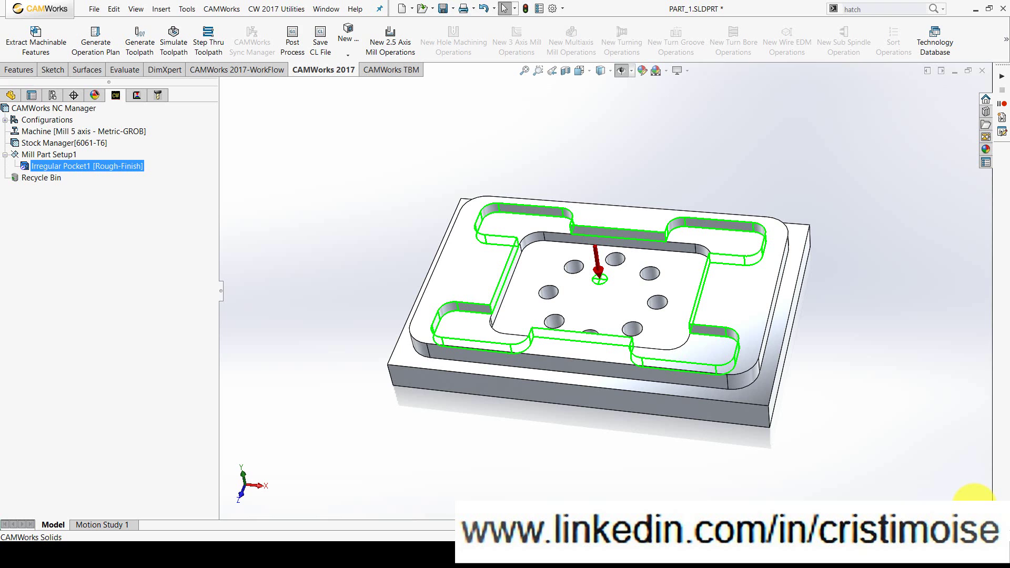
Replace the GROB 5-axis mill with Mill 4 axis - Metric, reviewing its max feedrate and spindle speed.
{"action": "left_click", "coordinate": [64, 131]}
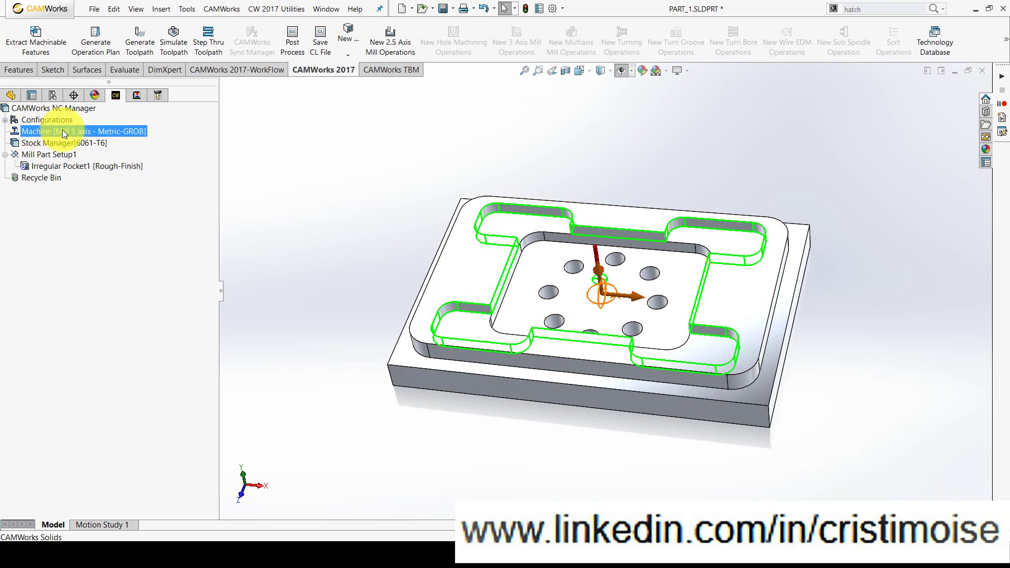
{"action": "double_click", "coordinate": [83, 134]}
{"action": "left_click", "coordinate": [159, 144]}
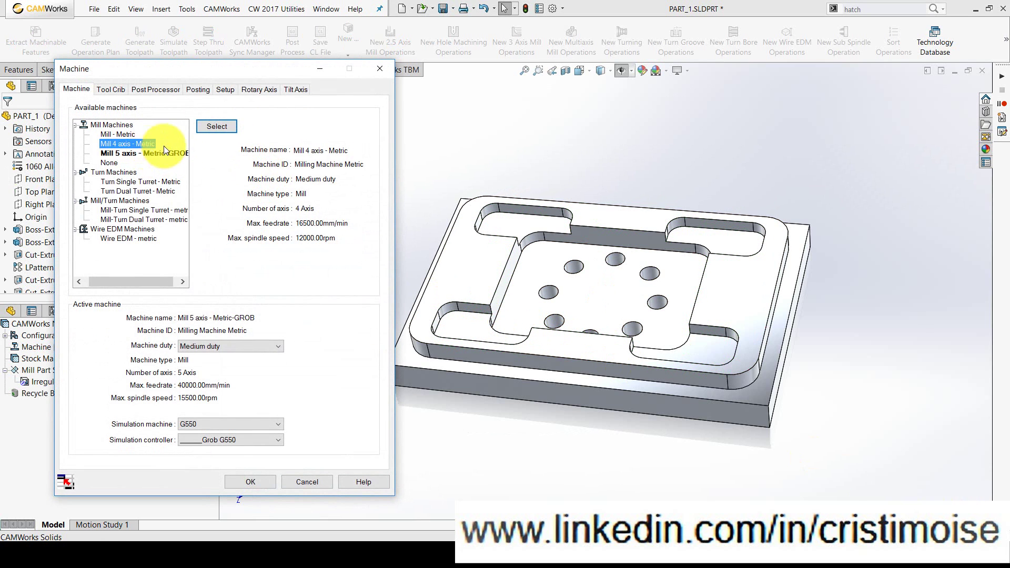
{"action": "left_click", "coordinate": [217, 126]}
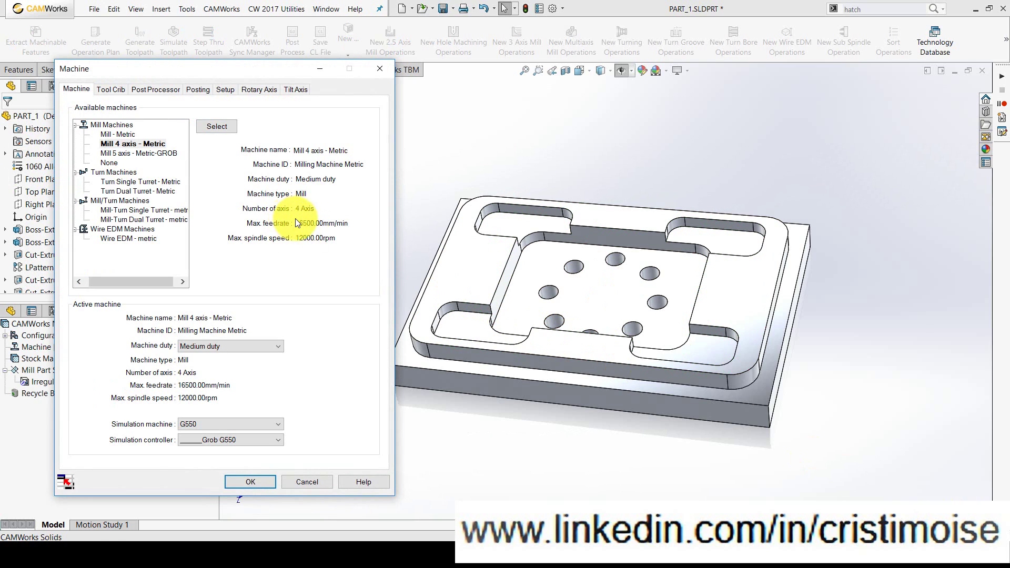
{"action": "double_click", "coordinate": [316, 224]}
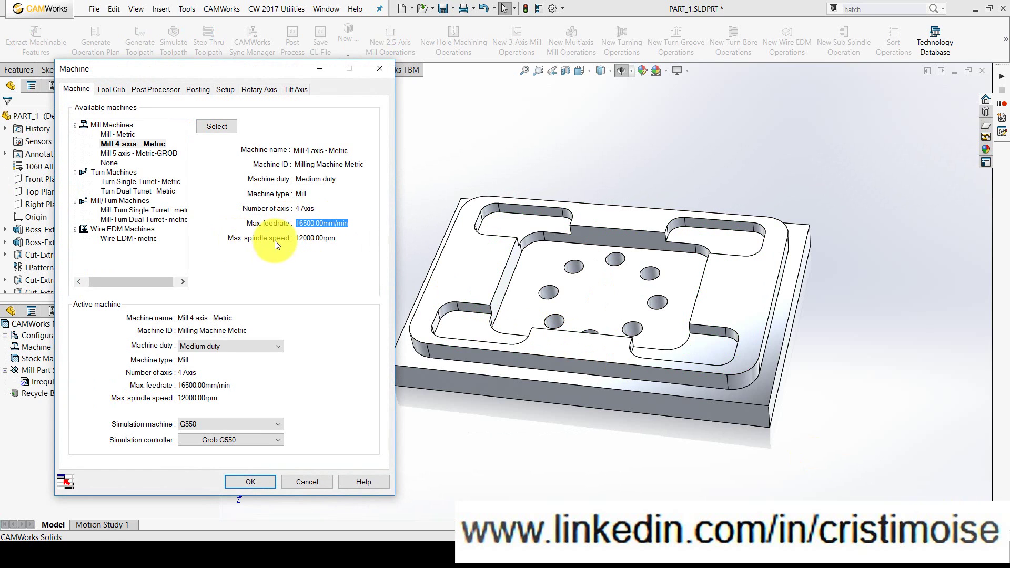
{"action": "left_click_drag", "start_coordinate": [298, 237], "coordinate": [341, 237]}
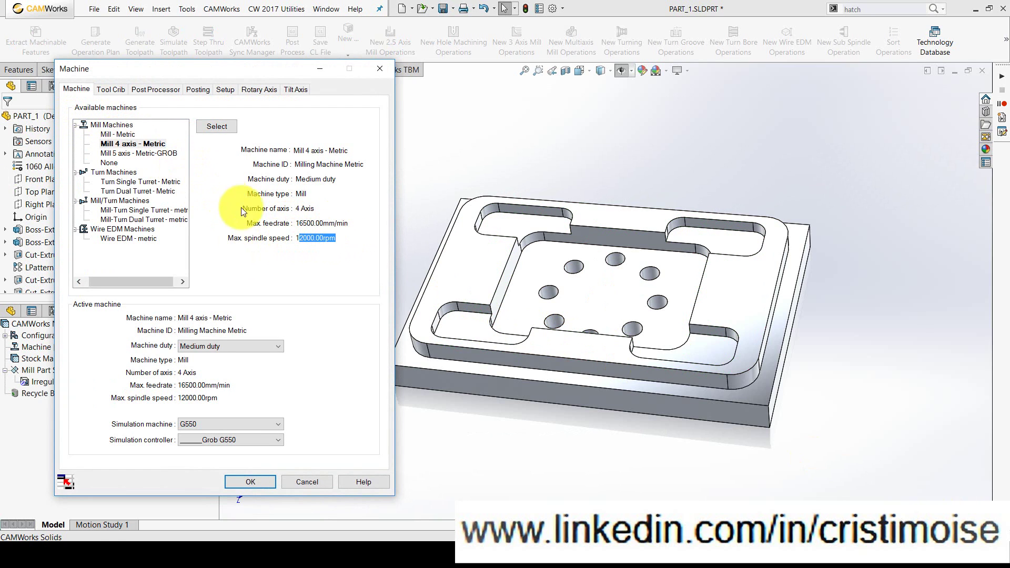
{"action": "left_click", "coordinate": [252, 486]}
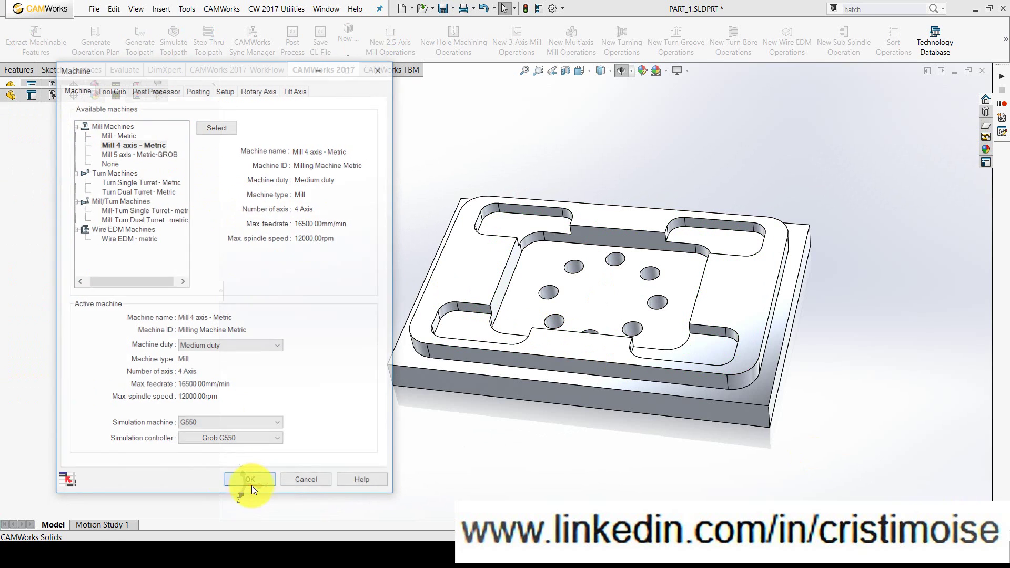
Run the Rough Mill1 toolpath simulation cutting the pocket, then close it.
{"action": "left_click", "coordinate": [101, 166]}
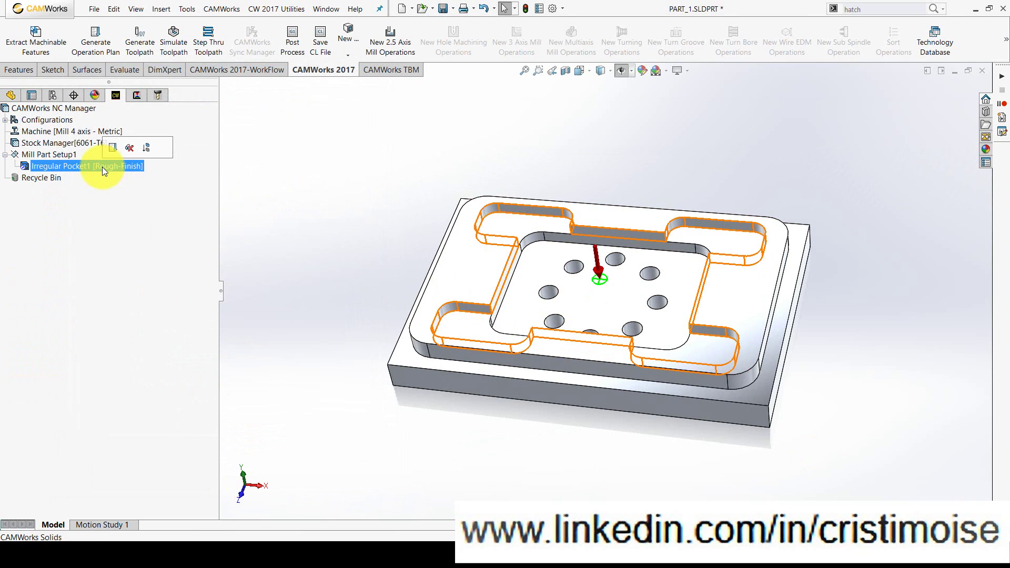
{"action": "left_click", "coordinate": [135, 95]}
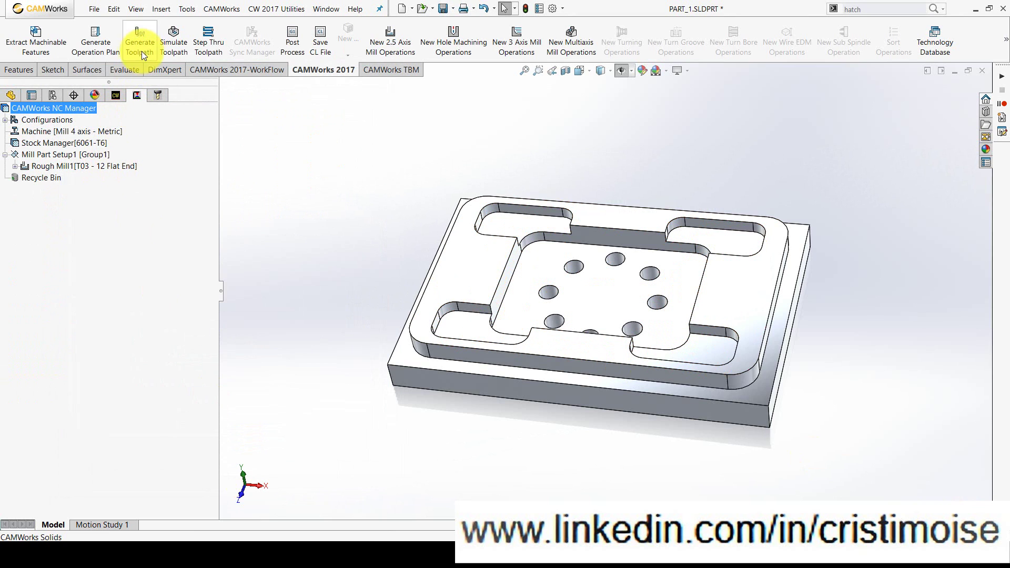
{"action": "left_click", "coordinate": [172, 43]}
{"action": "left_click", "coordinate": [754, 96]}
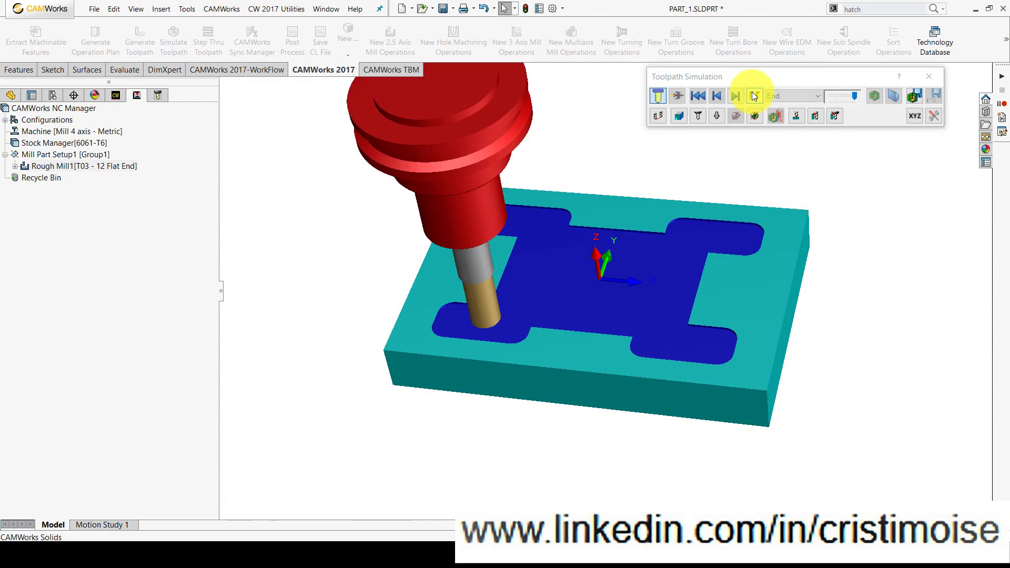
{"action": "left_click", "coordinate": [927, 77]}
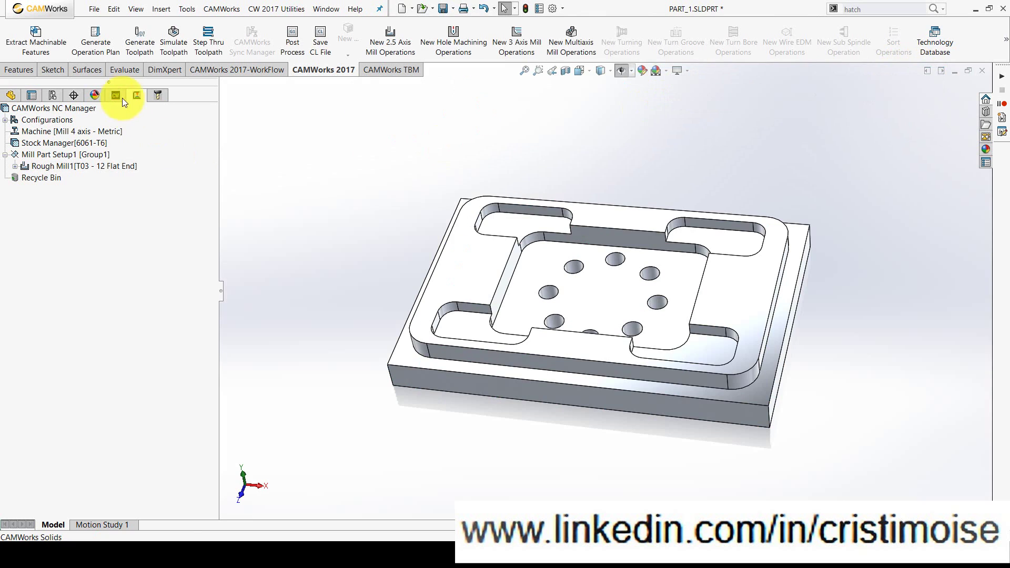
Add a new 2.5 axis Rough Mill operation to Irregular Pocket1.
{"action": "left_click", "coordinate": [116, 95]}
{"action": "left_click", "coordinate": [83, 166]}
{"action": "right_click", "coordinate": [88, 166]}
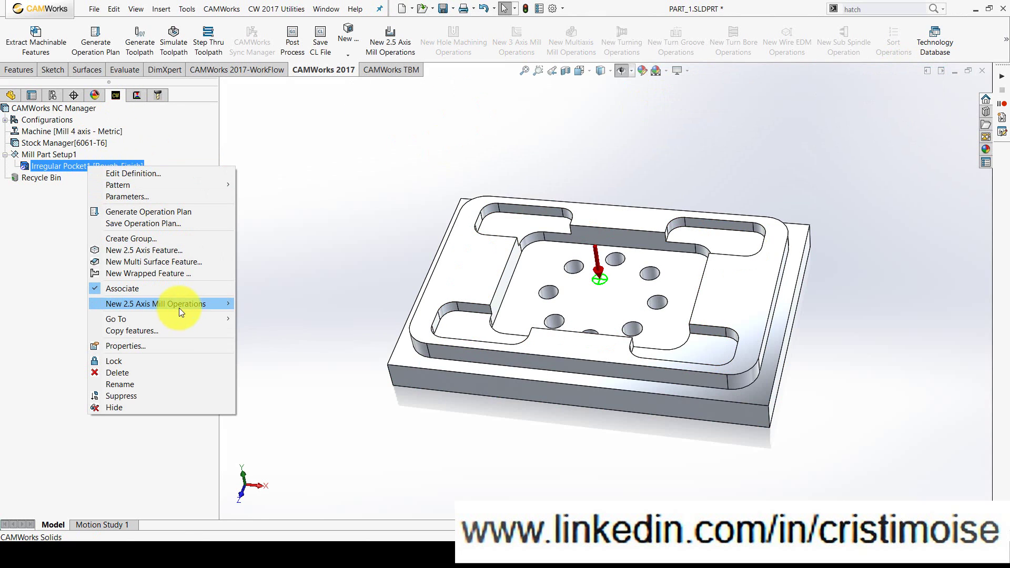
{"action": "mouse_move", "coordinate": [156, 304]}
{"action": "left_click", "coordinate": [267, 309]}
{"action": "left_click", "coordinate": [13, 129]}
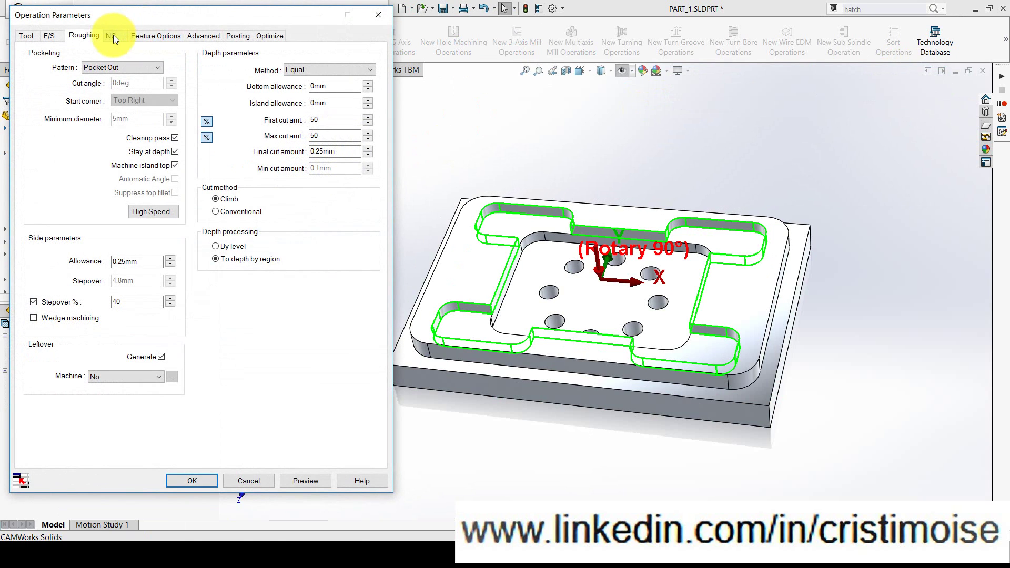
Set the pattern to VoluMill and feeds Defined by Tool, with Link to tool unticked.
{"action": "left_click", "coordinate": [107, 69]}
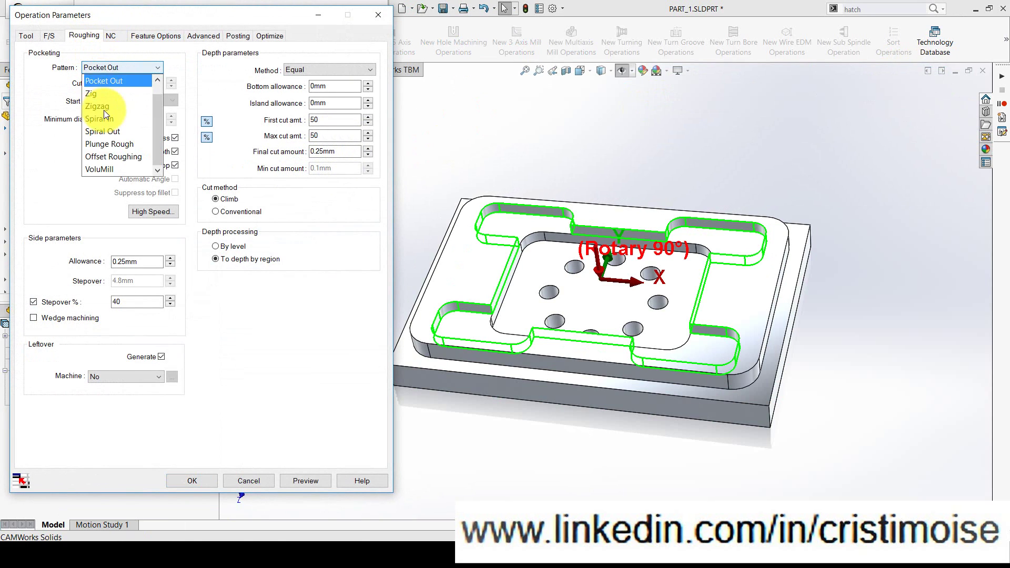
{"action": "left_click", "coordinate": [100, 166]}
{"action": "left_click", "coordinate": [58, 36]}
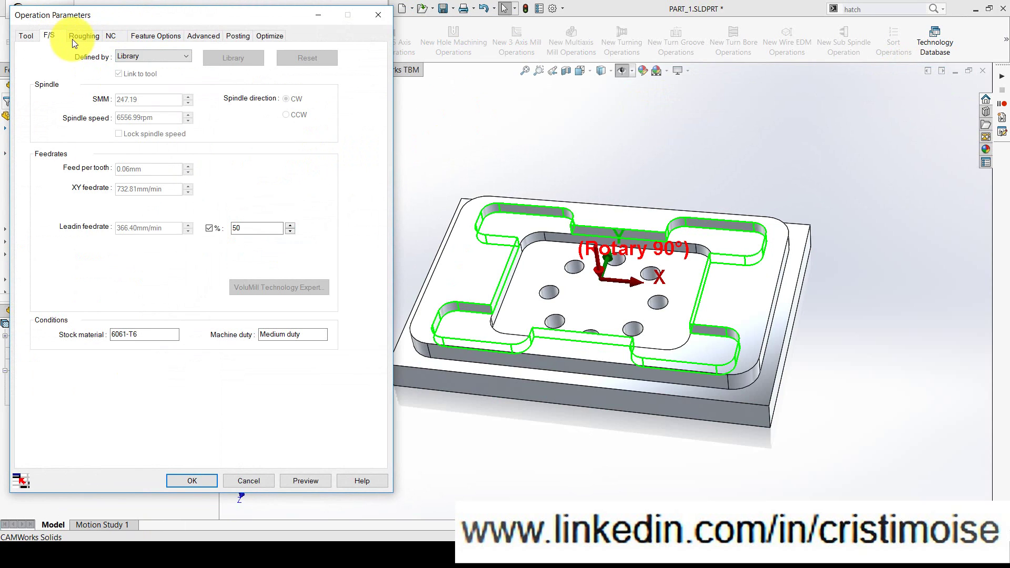
{"action": "left_click", "coordinate": [144, 56]}
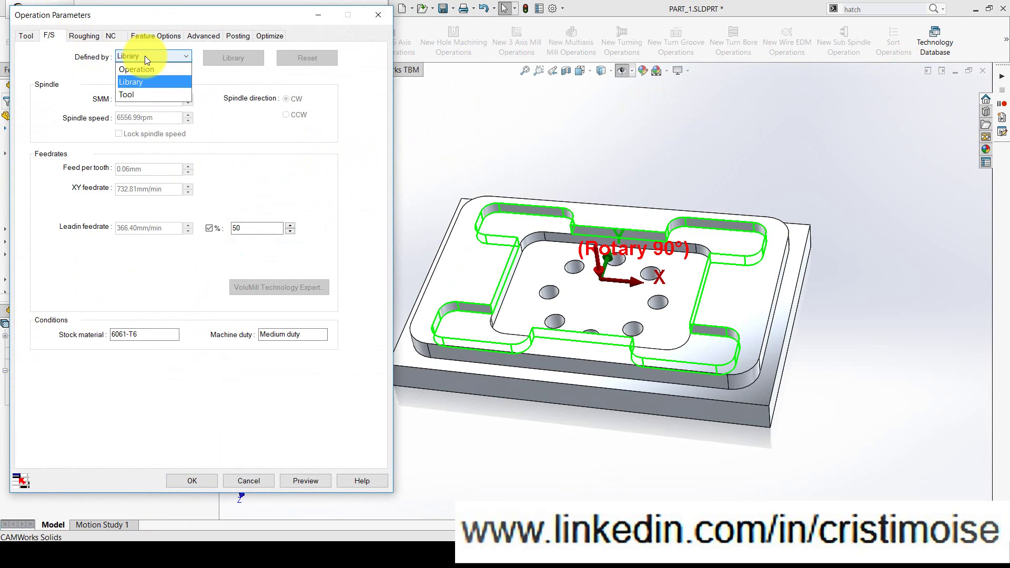
{"action": "left_click", "coordinate": [144, 96]}
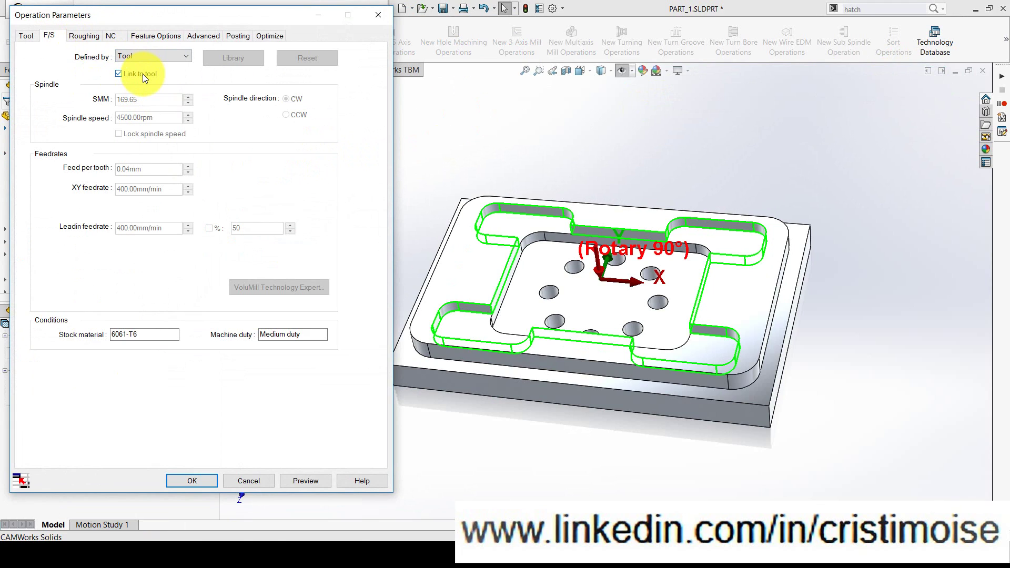
{"action": "left_click", "coordinate": [143, 74]}
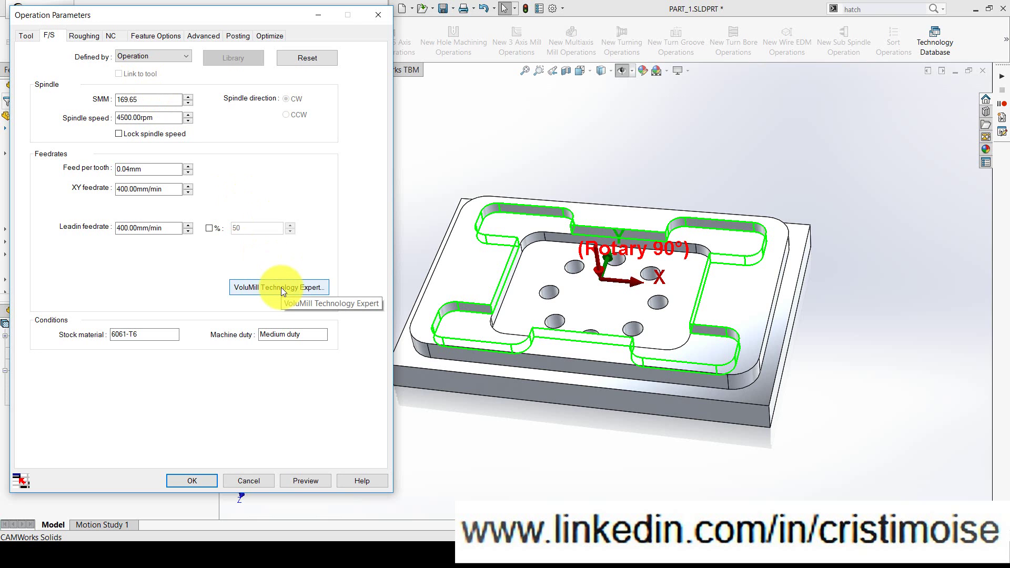
In VoluMill Technology Expert, keep Aplus coating and 40 Taper, and slide recommendations to Aggressive.
{"action": "left_click", "coordinate": [281, 287]}
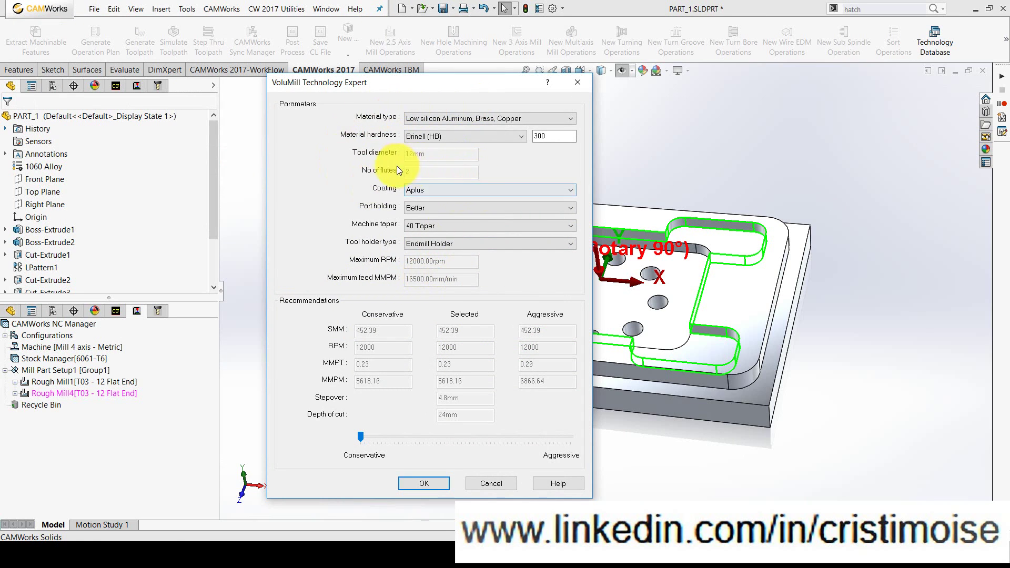
{"action": "left_click", "coordinate": [572, 117]}
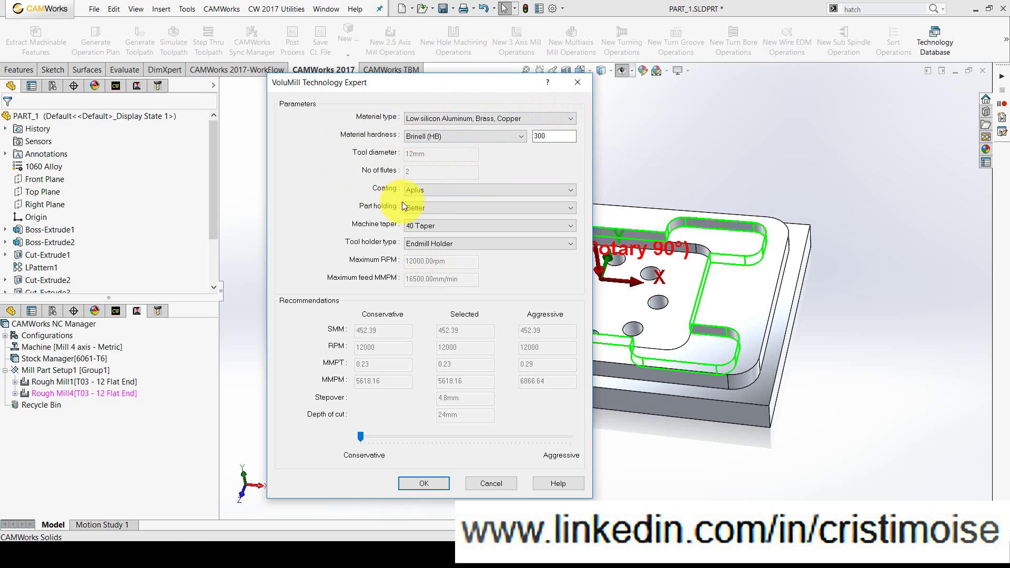
{"action": "left_click", "coordinate": [441, 185]}
{"action": "left_click", "coordinate": [473, 207]}
{"action": "left_click", "coordinate": [489, 242]}
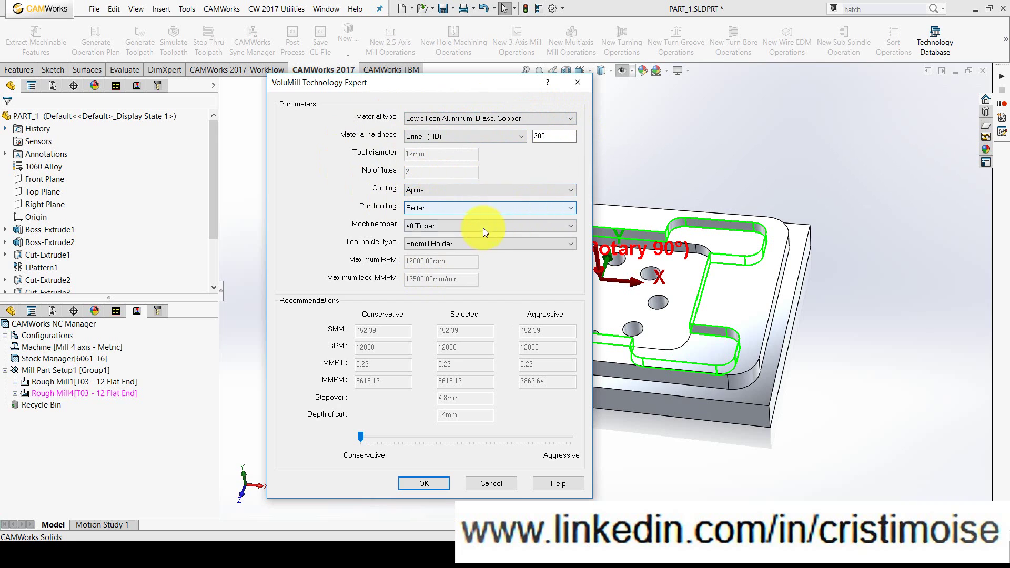
{"action": "left_click", "coordinate": [490, 232]}
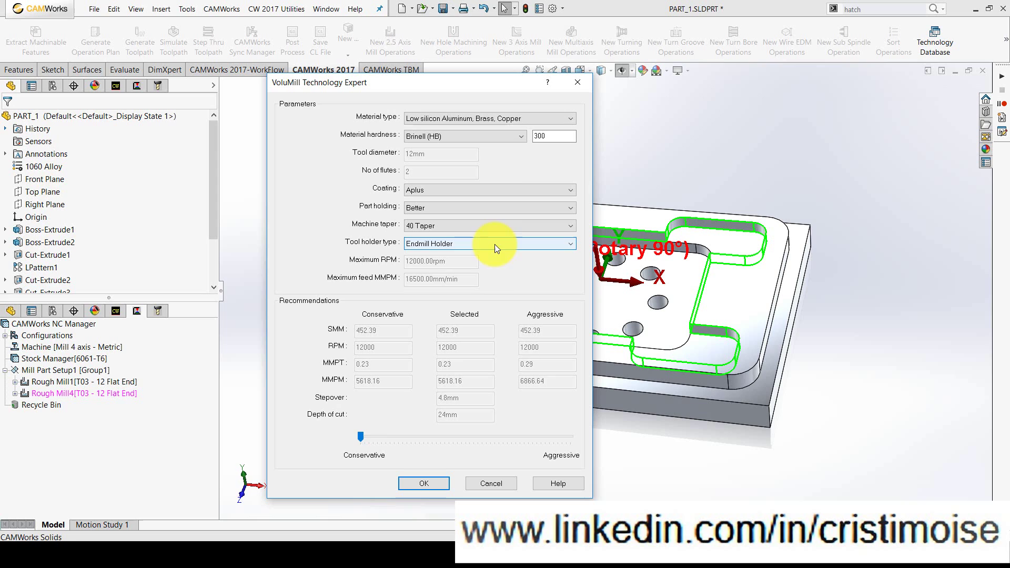
{"action": "left_click_drag", "start_coordinate": [361, 435], "coordinate": [464, 438]}
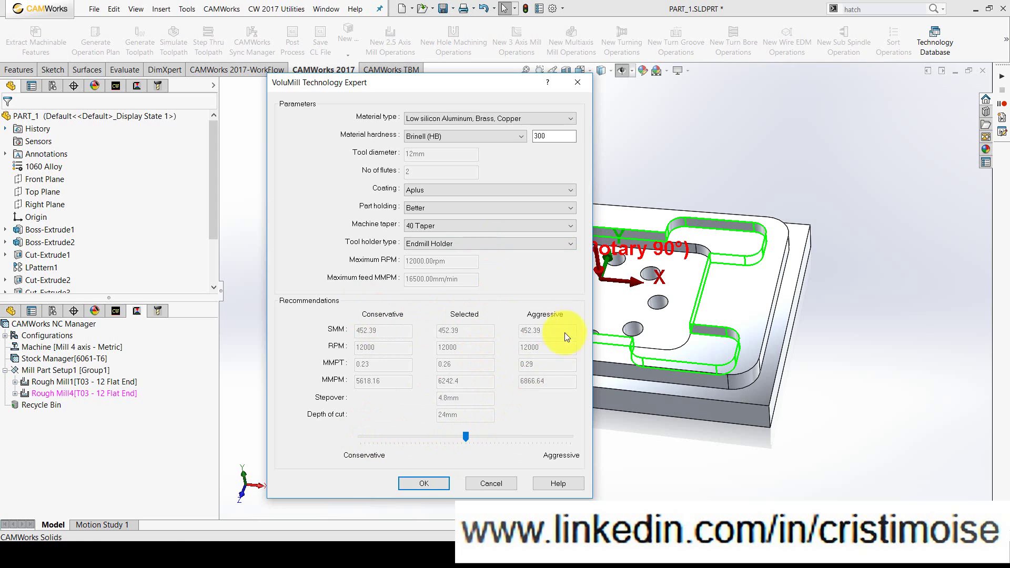
{"action": "left_click_drag", "start_coordinate": [464, 440], "coordinate": [569, 436]}
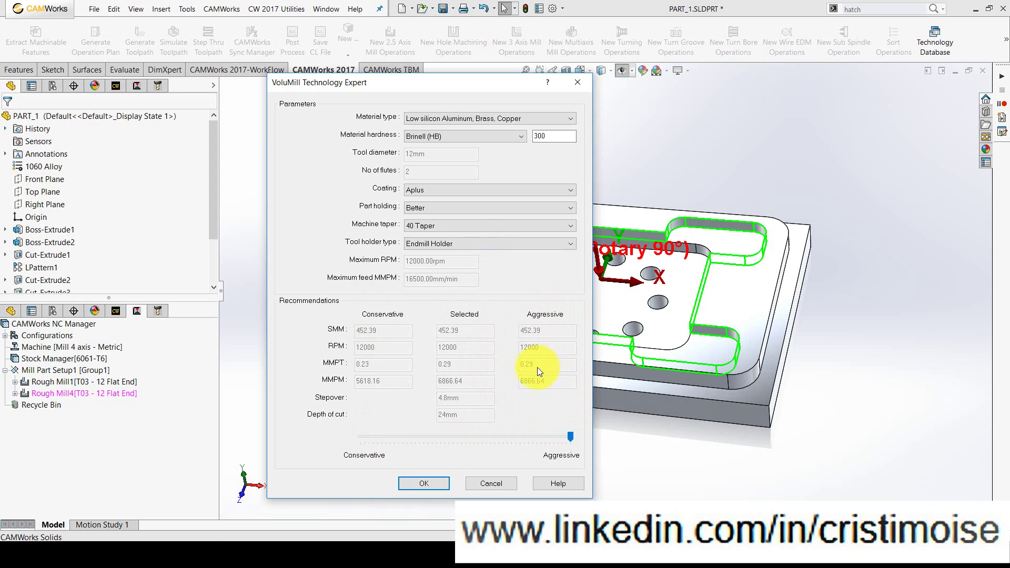
Accept the aggressive feeds, check the 6866.64 mm/min XY feed and roughing settings, and save Rough Mill4.
{"action": "left_click", "coordinate": [423, 484]}
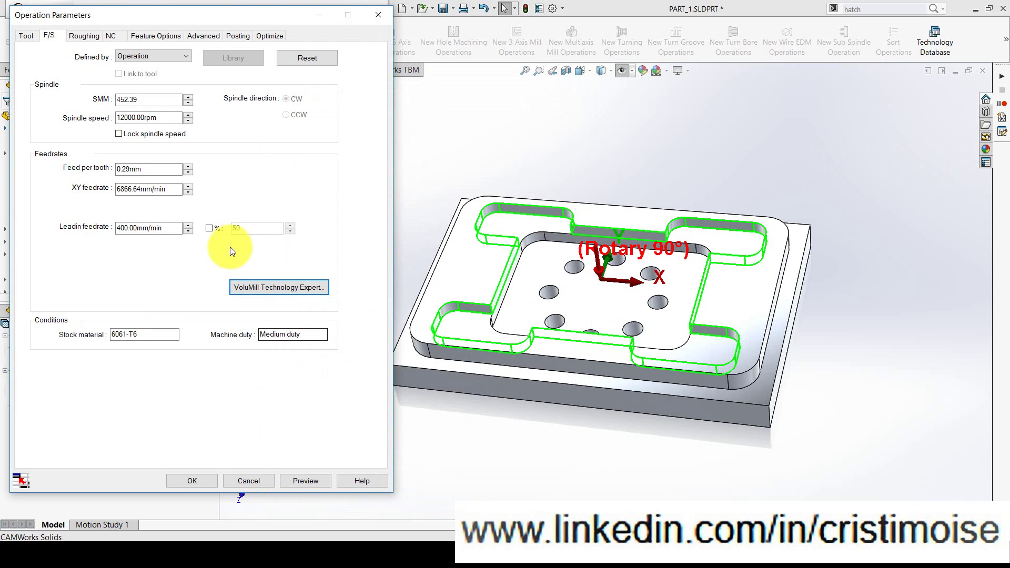
{"action": "left_click_drag", "start_coordinate": [170, 189], "coordinate": [78, 184]}
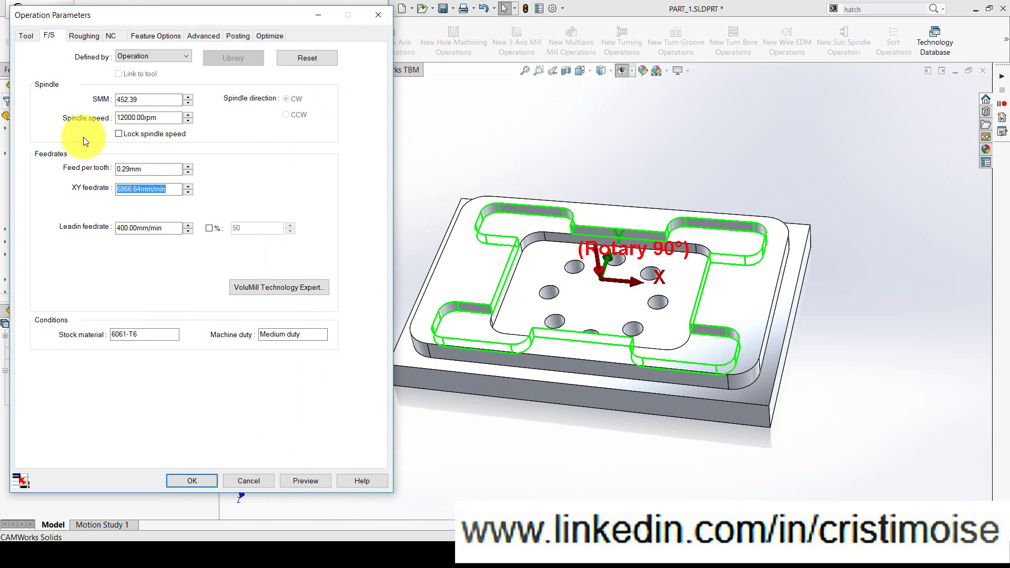
{"action": "left_click", "coordinate": [86, 38]}
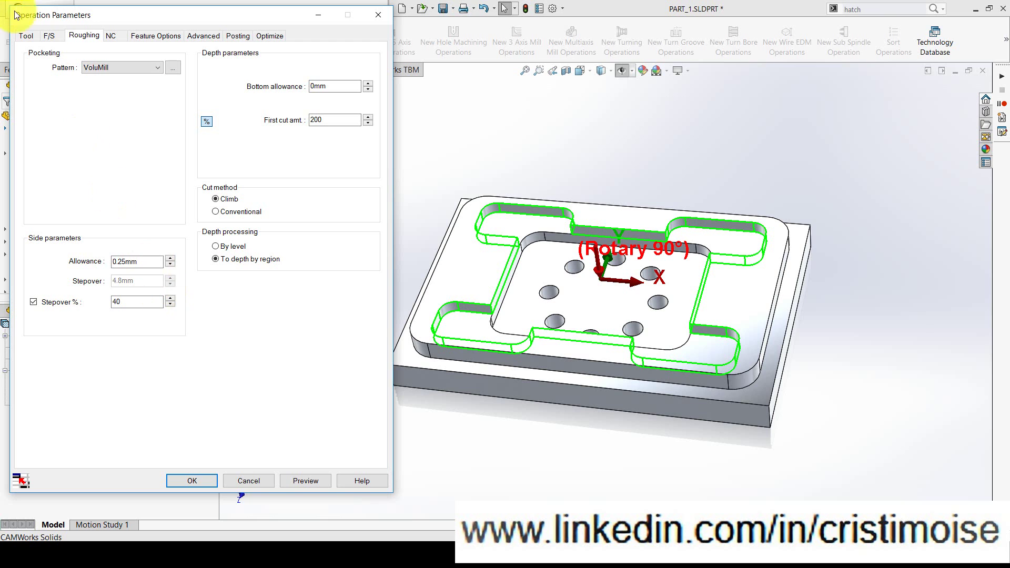
{"action": "left_click", "coordinate": [207, 482]}
Generate the Rough Mill4 VoluMill toolpath and run its simulation once.
{"action": "left_click", "coordinate": [112, 176]}
{"action": "right_click", "coordinate": [111, 176]}
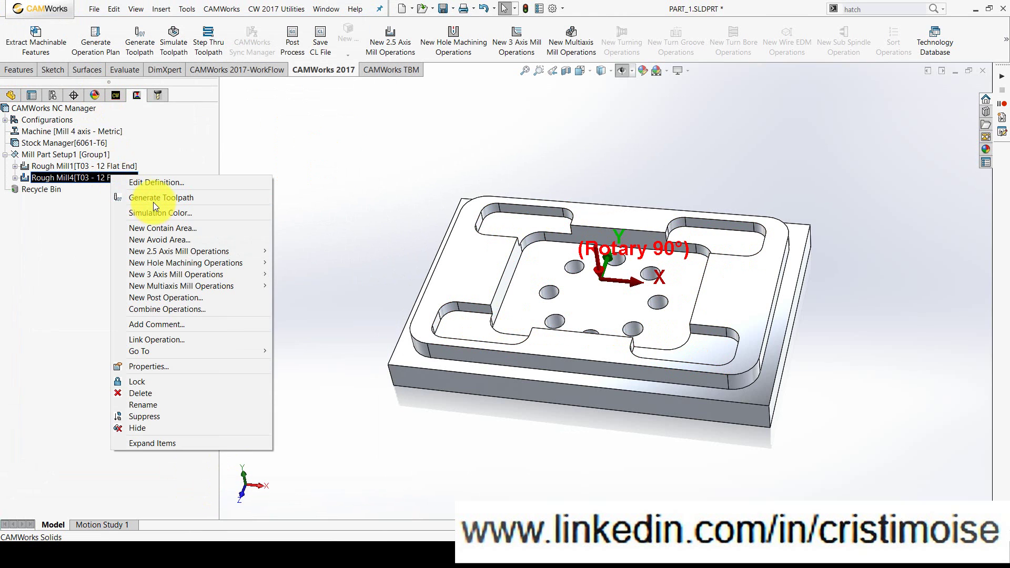
{"action": "left_click", "coordinate": [158, 198]}
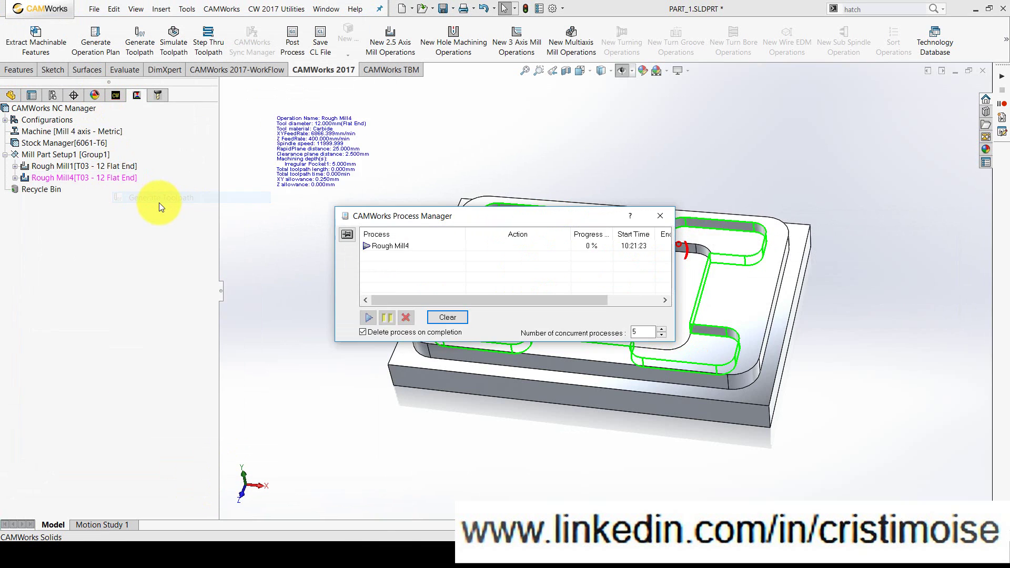
{"action": "left_click", "coordinate": [176, 37]}
{"action": "left_click", "coordinate": [759, 95]}
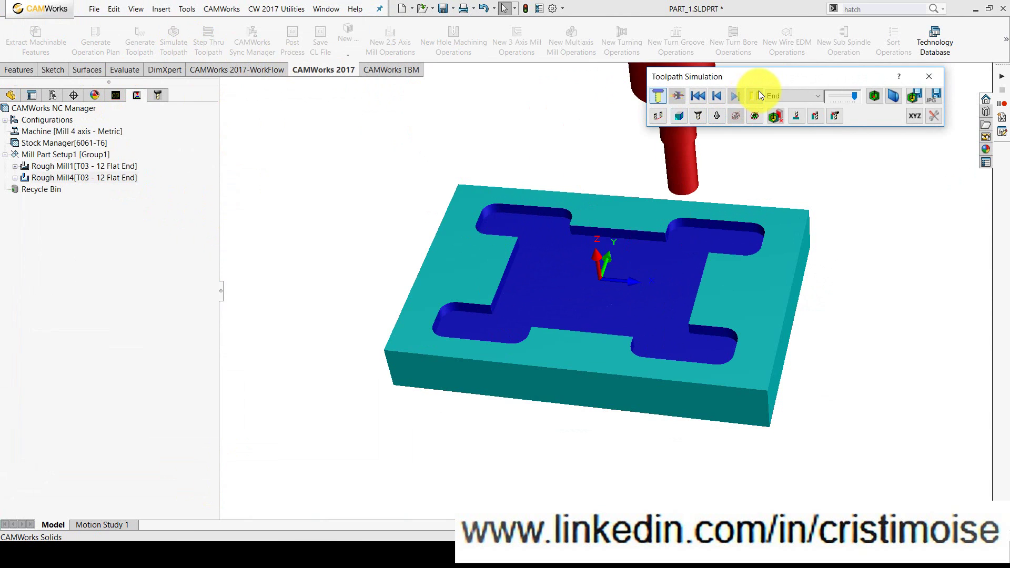
{"action": "left_click", "coordinate": [929, 76]}
Reopen and replay the Rough Mill4 toolpath simulation from the start.
{"action": "right_click", "coordinate": [131, 178]}
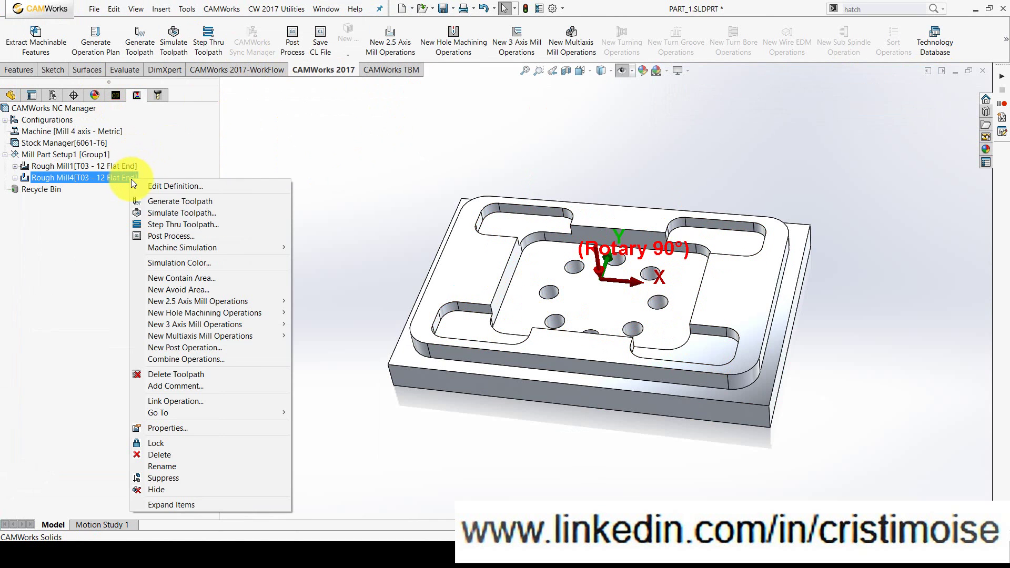
{"action": "left_click", "coordinate": [157, 209]}
{"action": "left_click", "coordinate": [754, 96]}
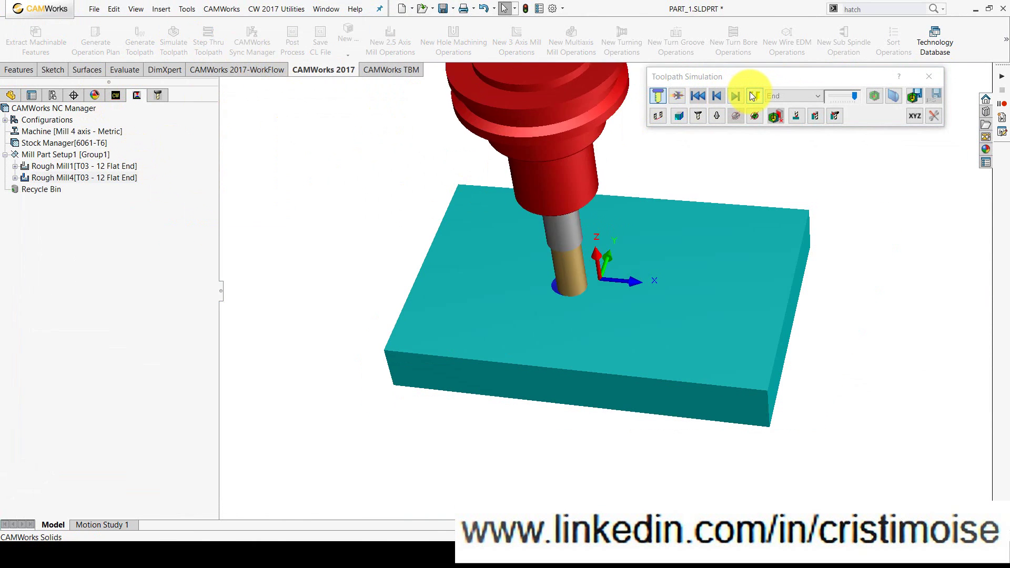